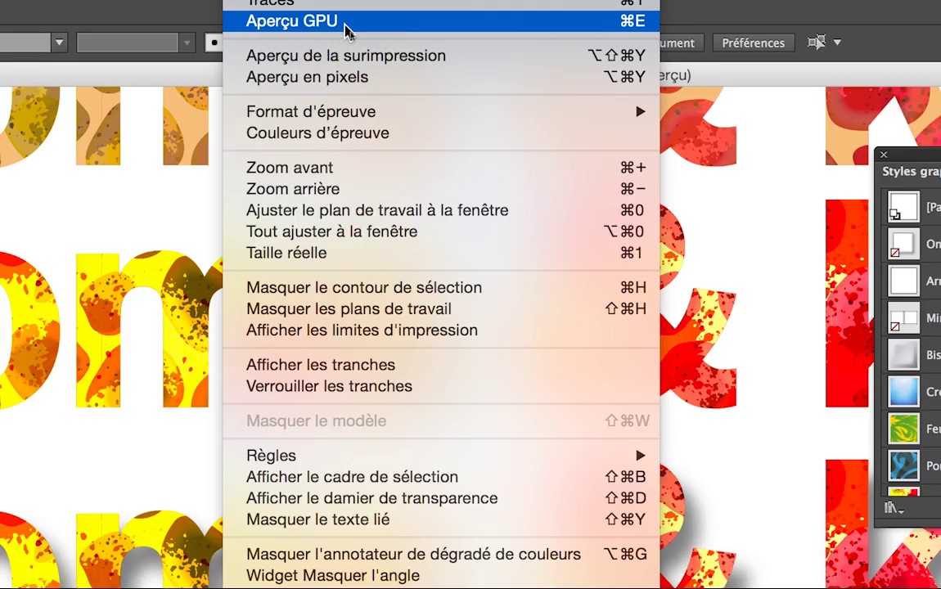
# Step: Check the resolution options in the document raster effects settings and close them without changes
pyautogui.moveTo(301, 17)
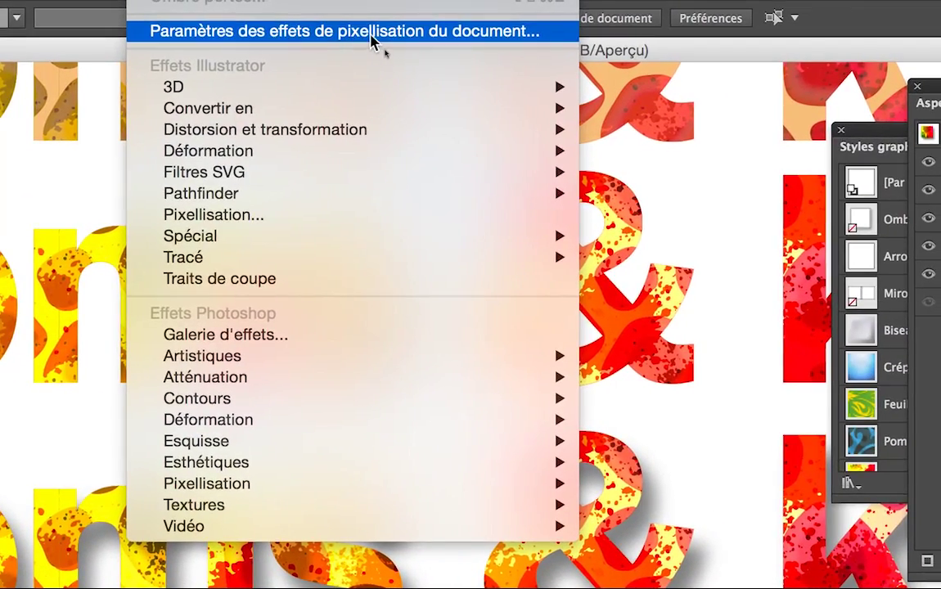
pyautogui.click(372, 31)
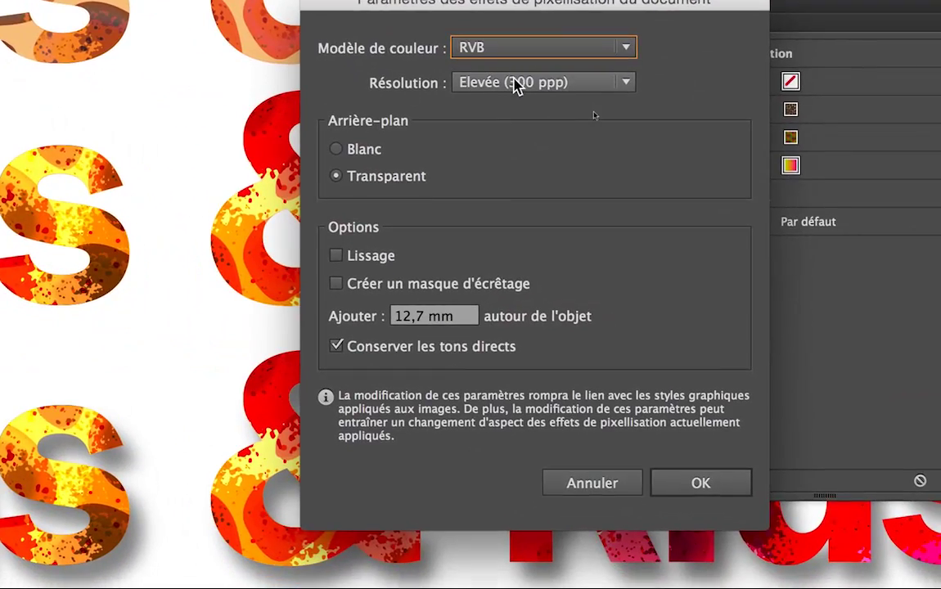
pyautogui.click(518, 80)
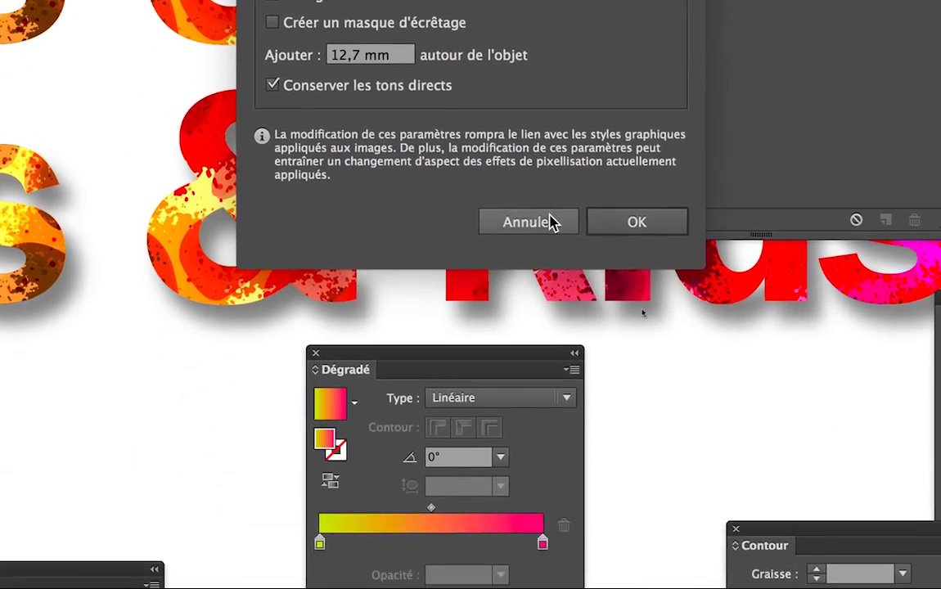
pyautogui.click(561, 463)
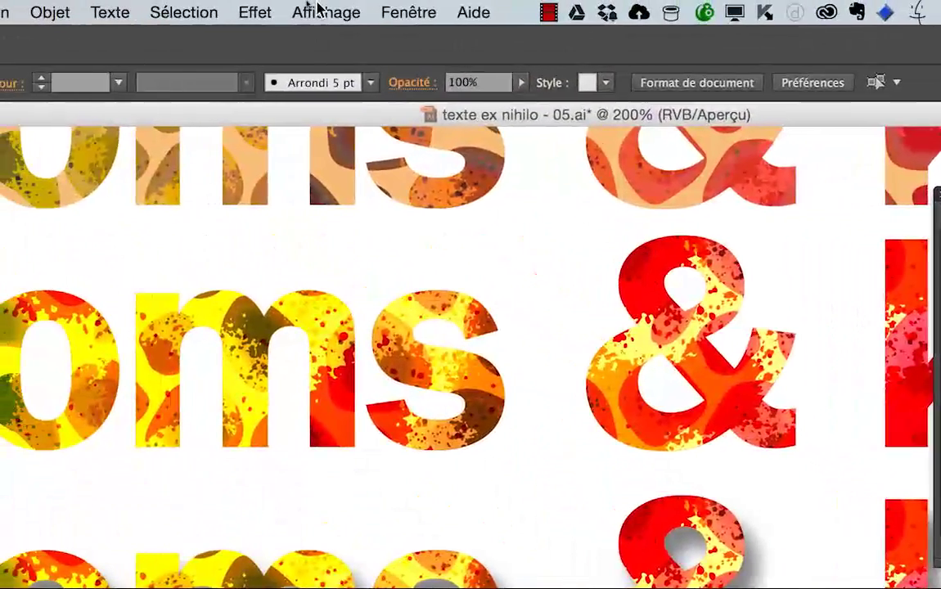
# Step: Turn on GPU preview for the document and test how the artwork zooms
pyautogui.click(321, 12)
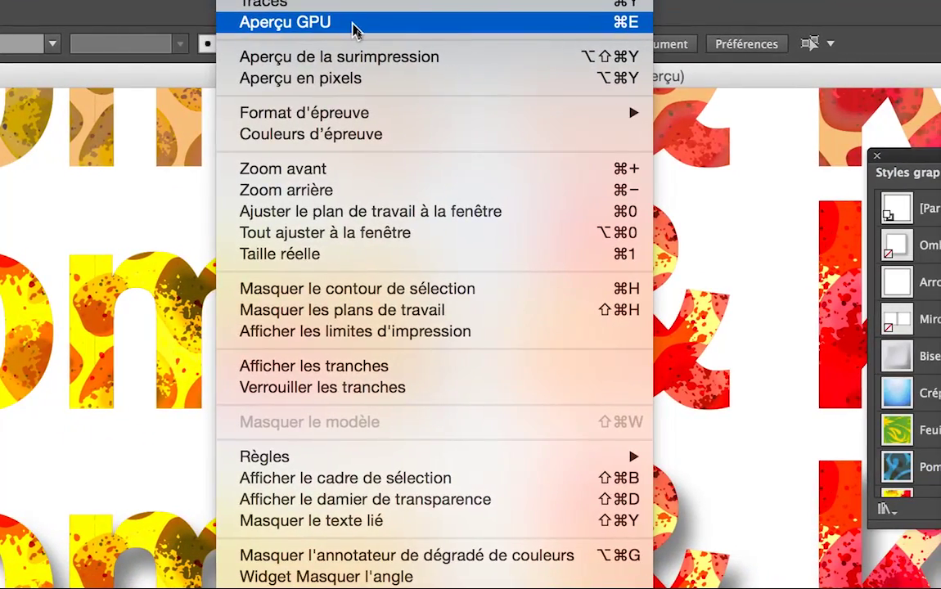
pyautogui.click(407, 24)
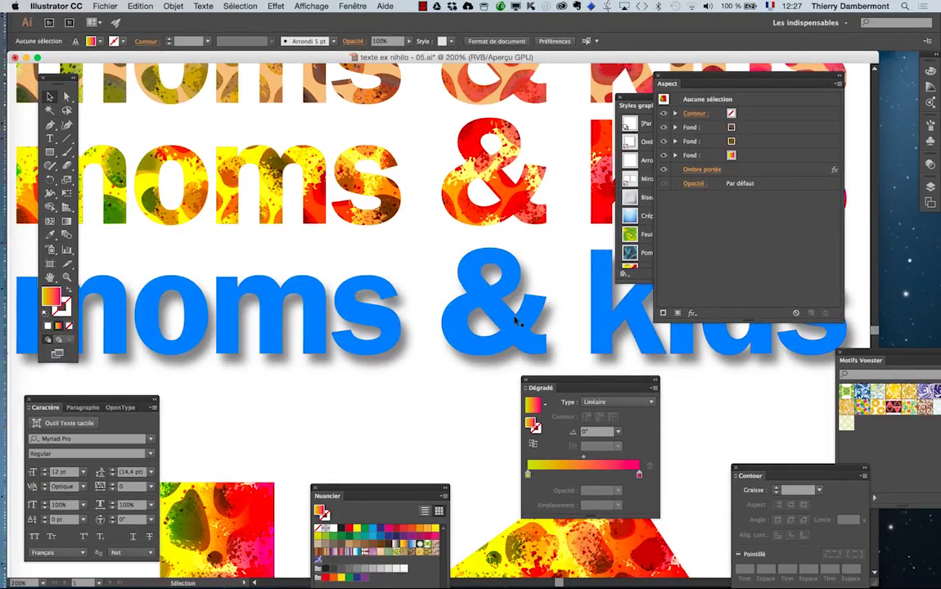
pyautogui.scroll(3, 515, 321)
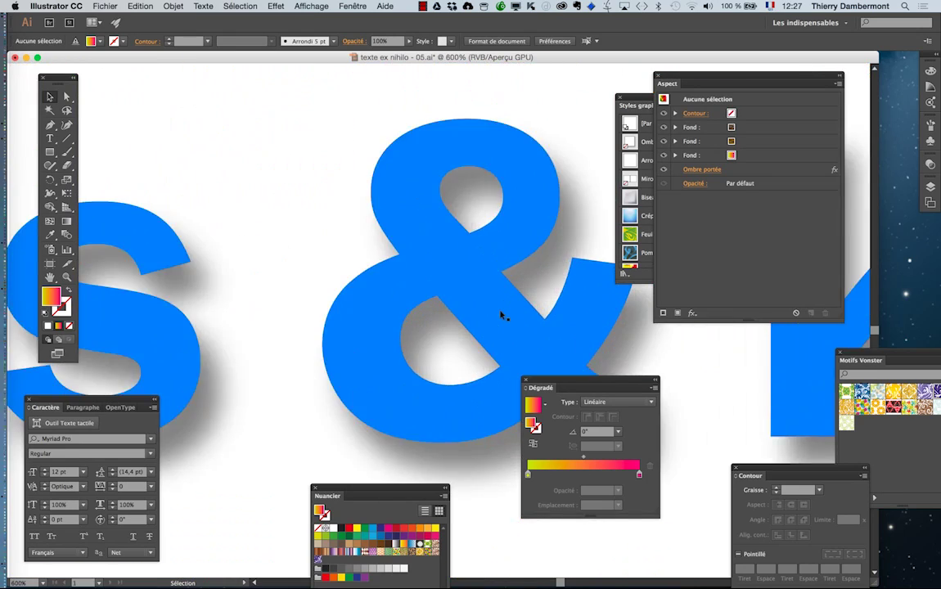
pyautogui.scroll(-3, 503, 317)
pyautogui.scroll(-3, 501, 315)
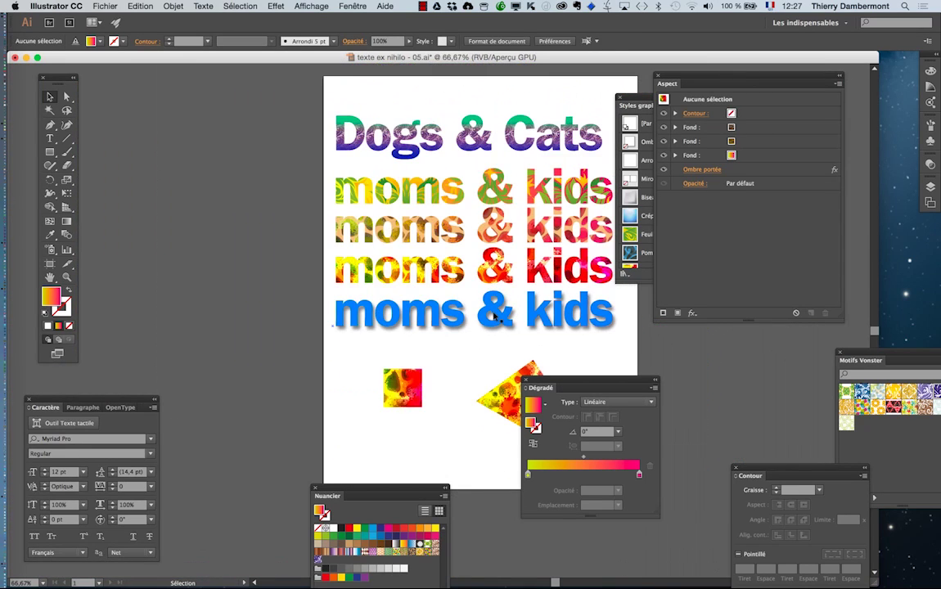
# Step: Move the patterned square and kite shape together down past the lower edge of the artboard
pyautogui.moveTo(362, 291); pyautogui.dragTo(255, 237)
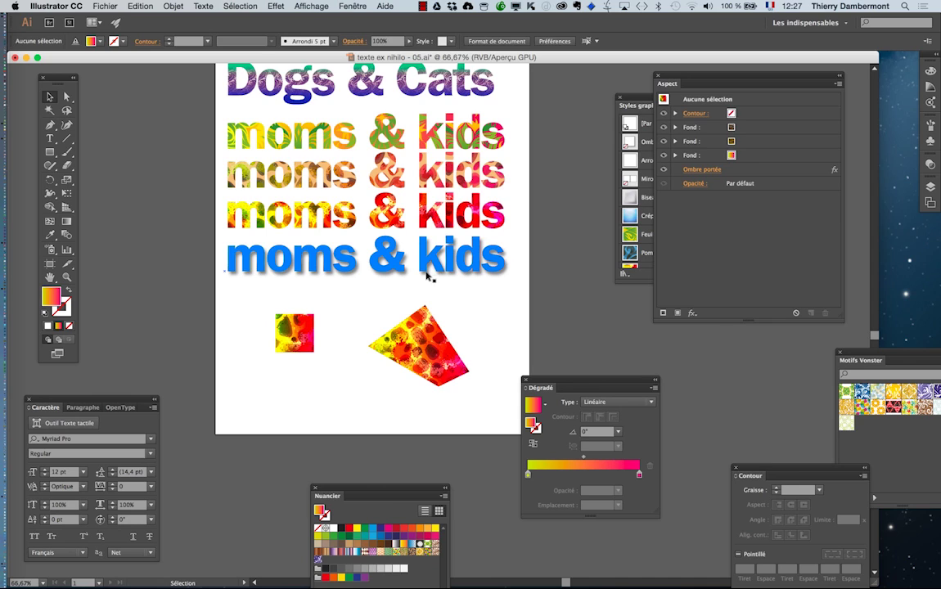
pyautogui.click(372, 271)
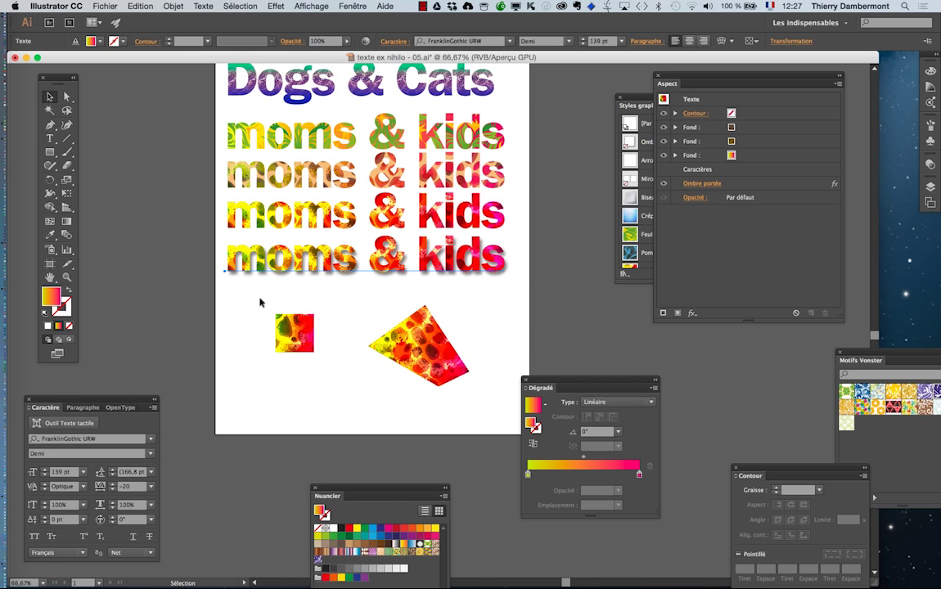
pyautogui.moveTo(436, 374); pyautogui.dragTo(429, 342)
pyautogui.moveTo(423, 378); pyautogui.dragTo(420, 425)
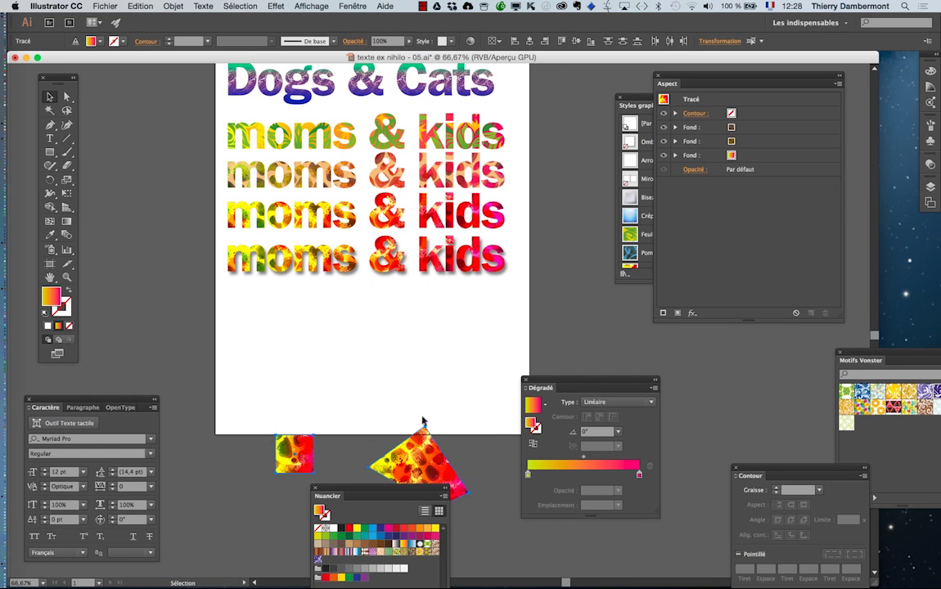
# Step: Extend the artboard's lower edge downward to a height of about 567.1 mm, then deselect everything
pyautogui.moveTo(399, 342); pyautogui.dragTo(180, 227)
pyautogui.click(49, 264)
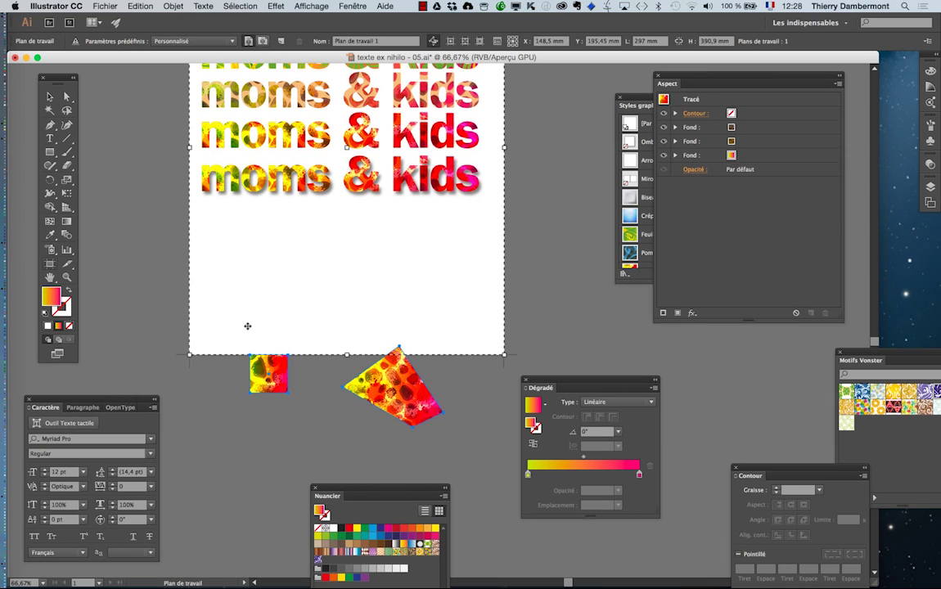
pyautogui.moveTo(347, 354); pyautogui.dragTo(347, 540)
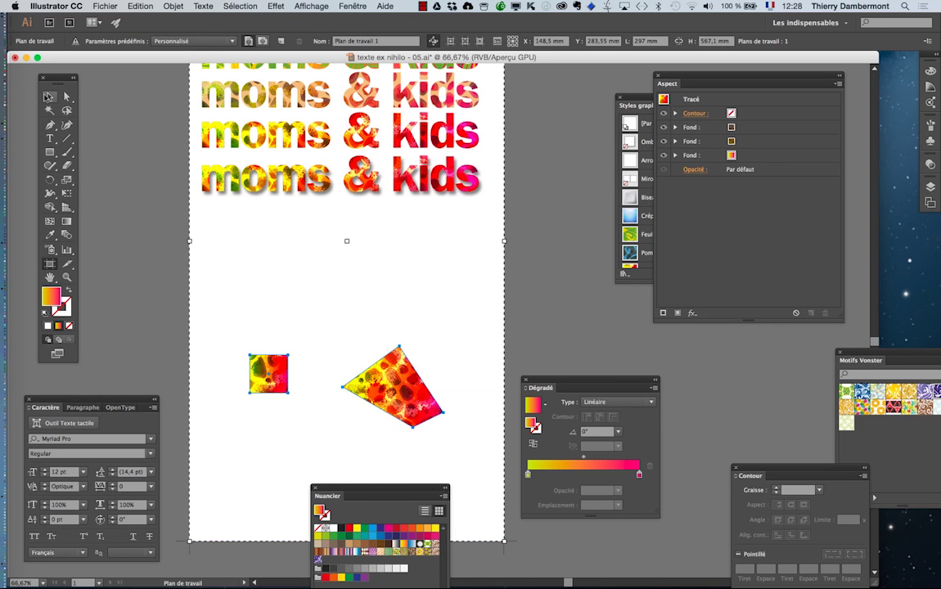
pyautogui.click(49, 96)
pyautogui.click(313, 296)
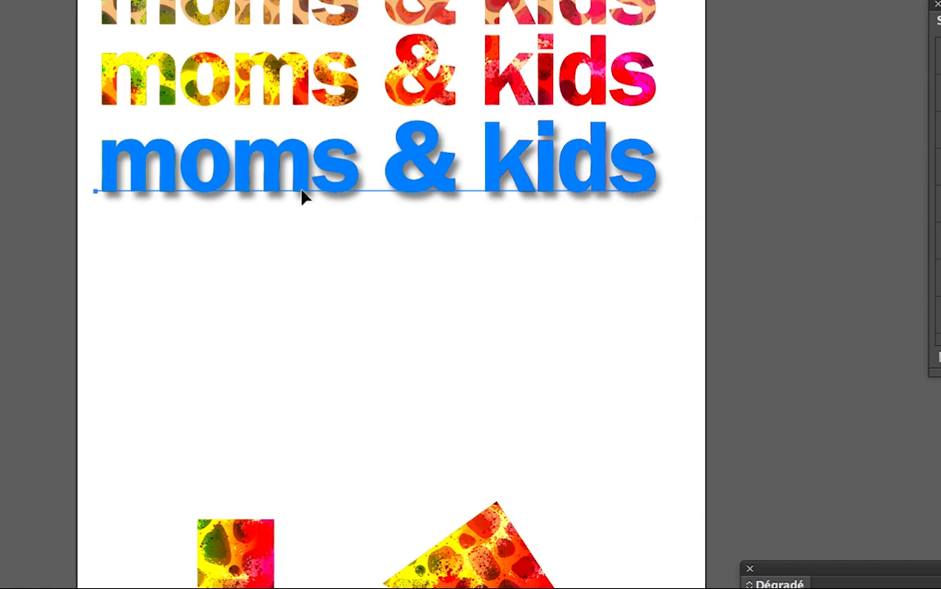
# Step: Duplicate the lowest "moms & kids" text about 95.25 mm straight down and move the square and kite shape further down
pyautogui.moveTo(303, 197); pyautogui.dragTo(305, 306)
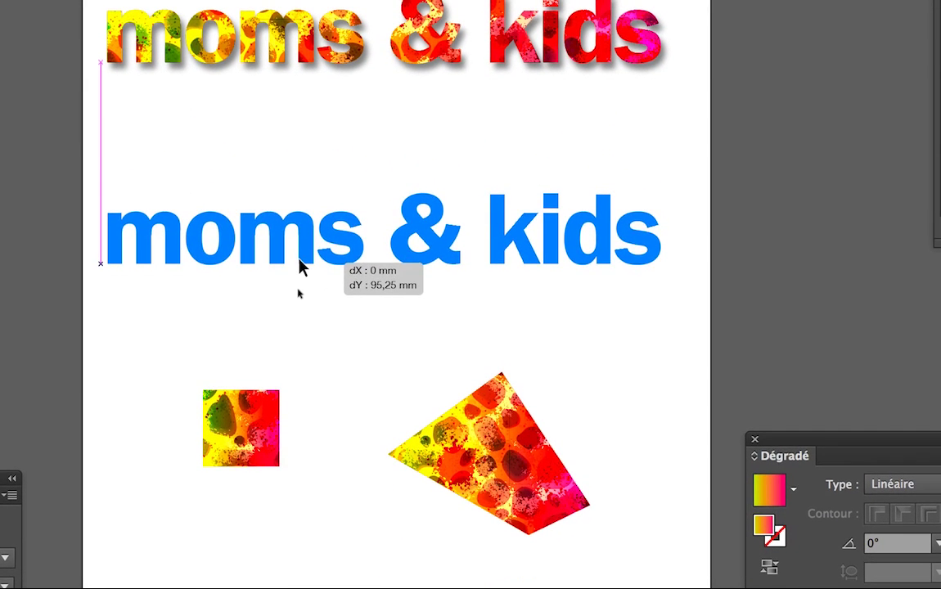
pyautogui.moveTo(300, 263); pyautogui.dragTo(300, 267)
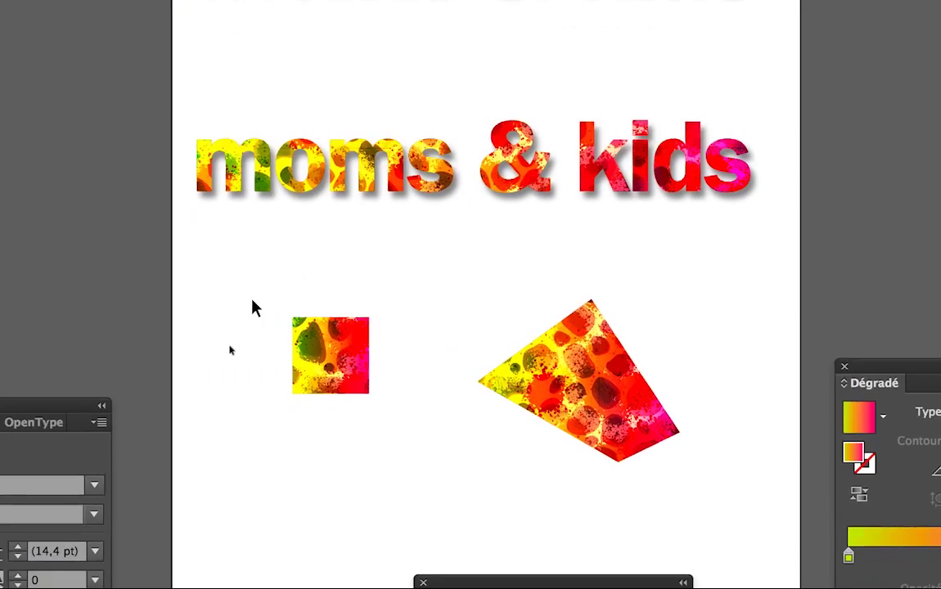
pyautogui.moveTo(175, 338); pyautogui.dragTo(458, 447)
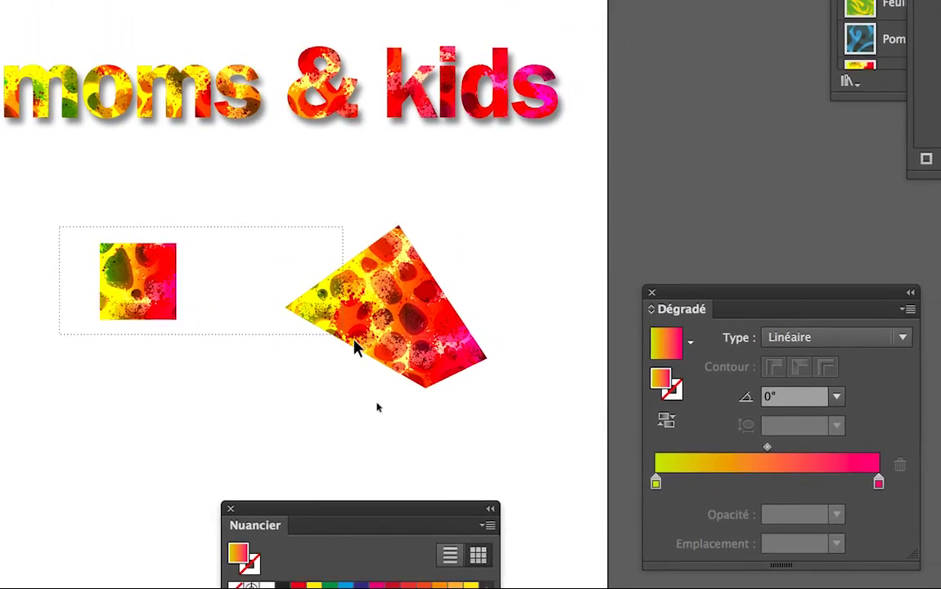
pyautogui.moveTo(353, 340); pyautogui.dragTo(351, 362)
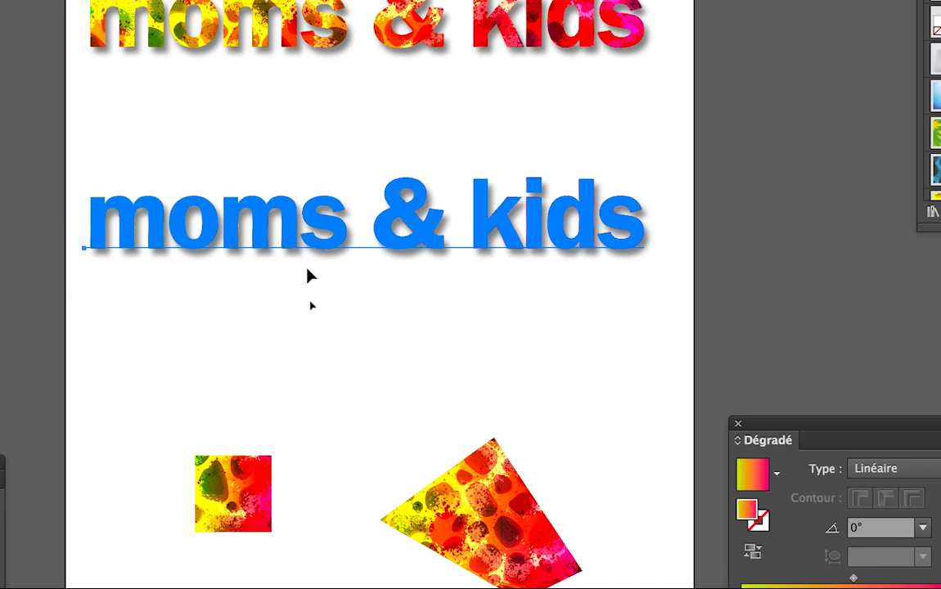
# Step: With the copied text selected, clear the area beside the artboard and place the Calques panel there on its own
pyautogui.moveTo(307, 268); pyautogui.dragTo(307, 268)
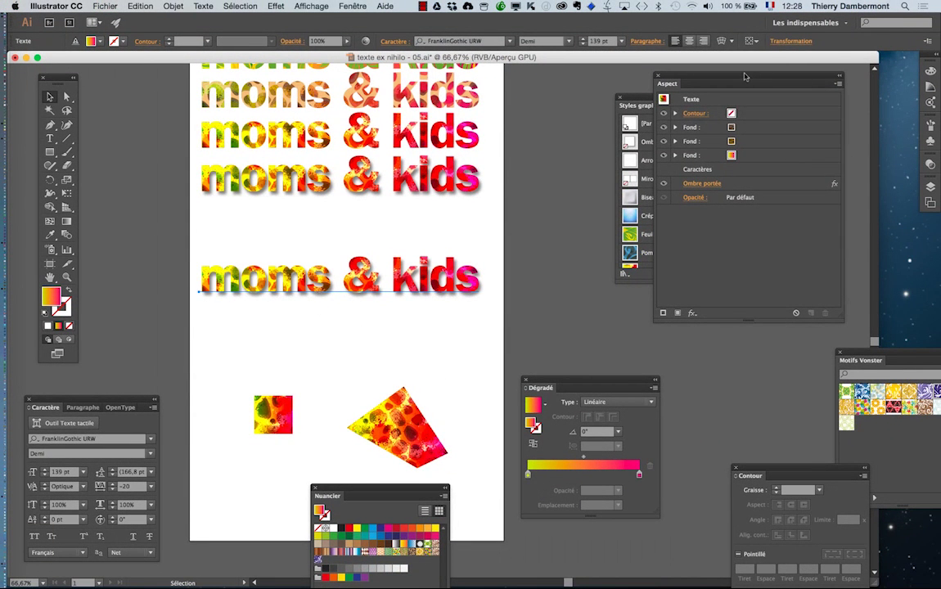
pyautogui.moveTo(744, 76); pyautogui.dragTo(580, 537)
pyautogui.click(352, 6)
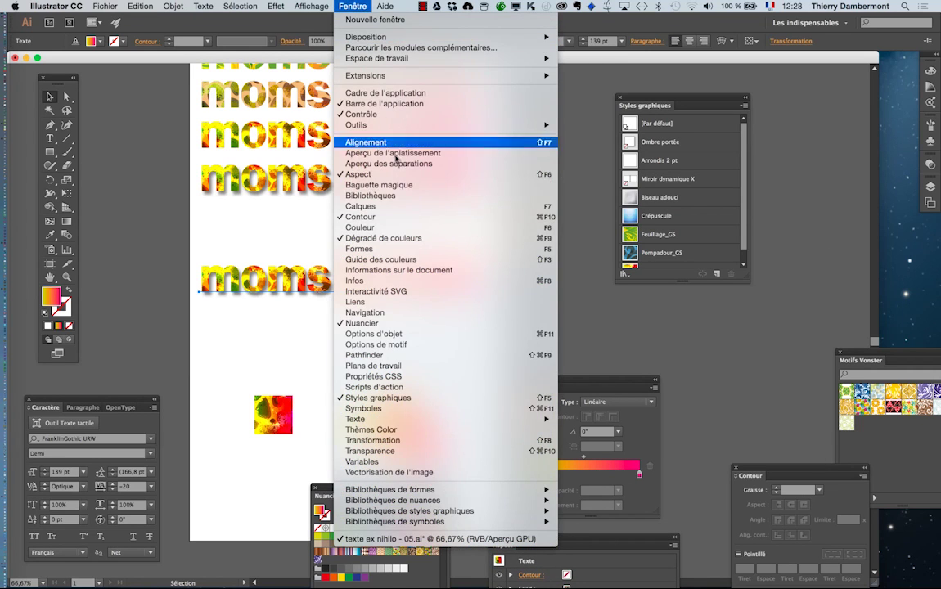
pyautogui.click(412, 206)
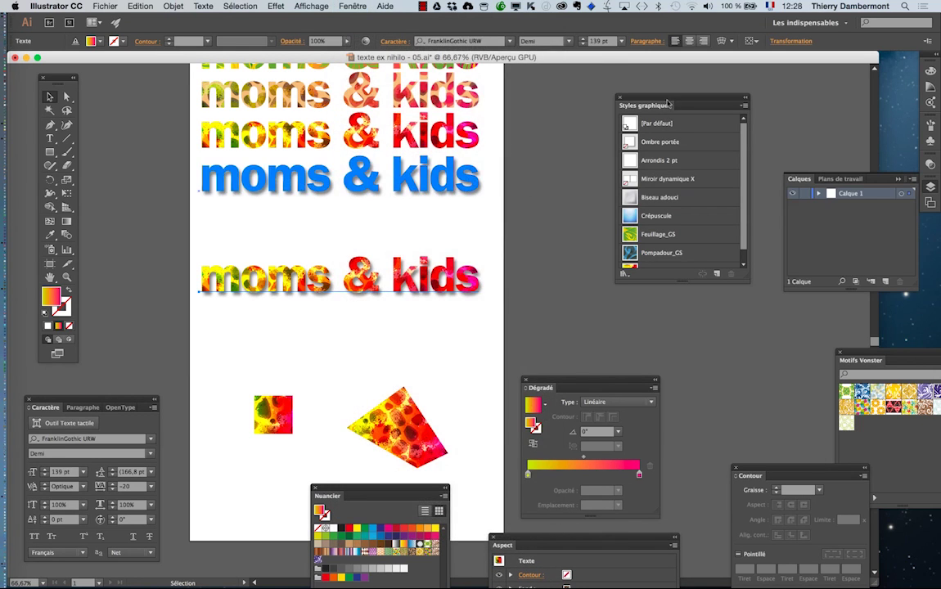
pyautogui.moveTo(674, 99); pyautogui.dragTo(739, 383)
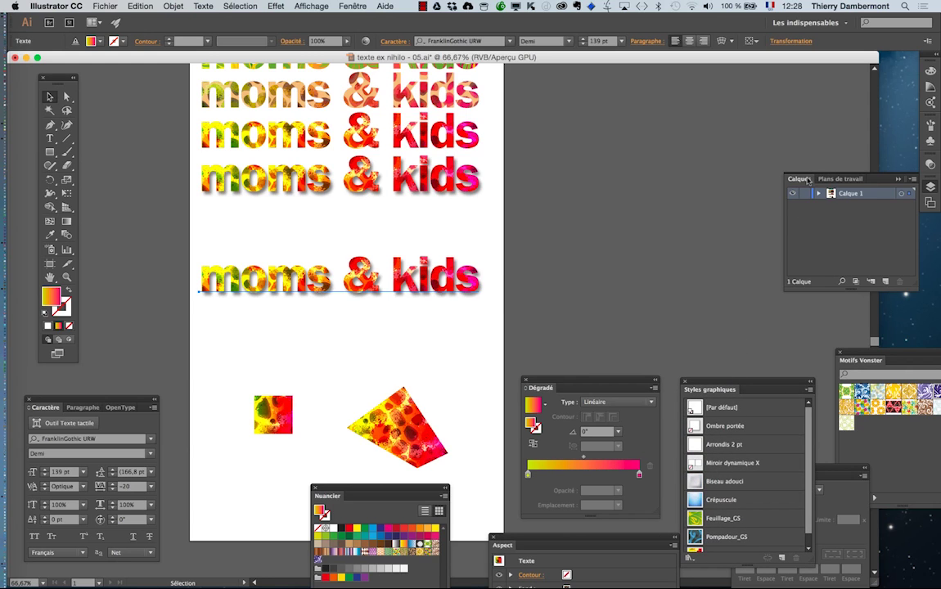
pyautogui.moveTo(808, 180); pyautogui.dragTo(601, 123)
pyautogui.click(897, 180)
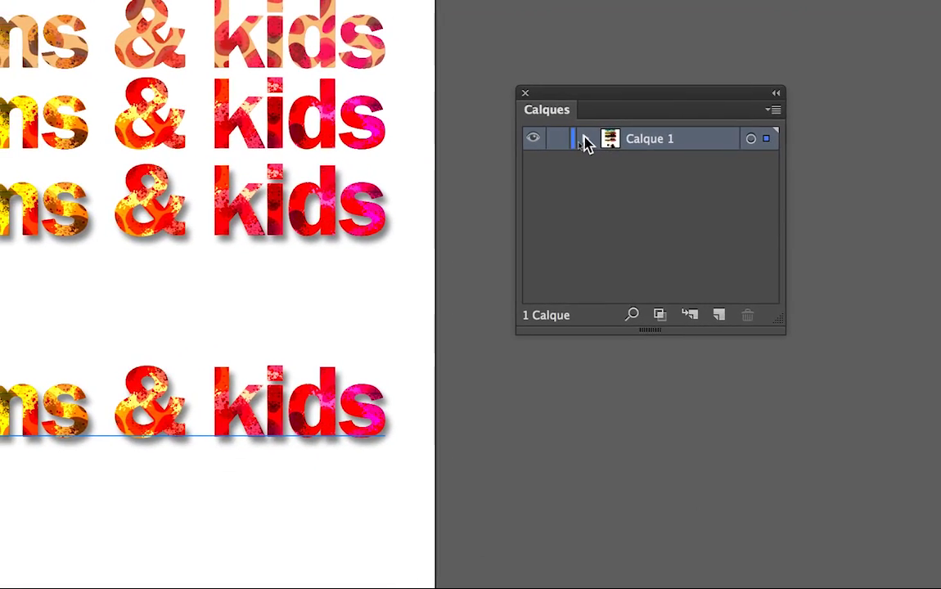
# Step: Expand Calque 1, enlarge the Calques panel to fit all its objects and move it away from the artboard
pyautogui.click(576, 138)
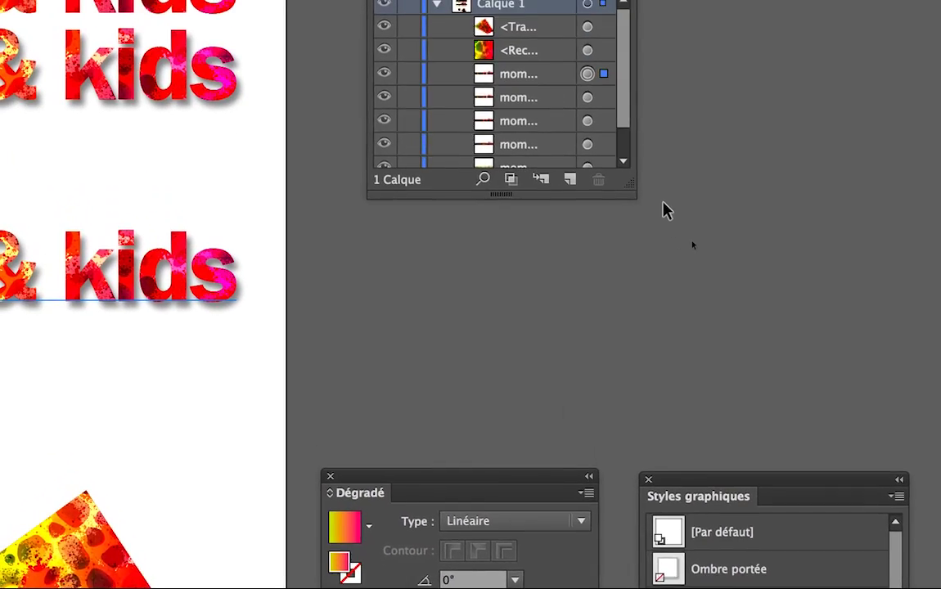
pyautogui.moveTo(669, 232); pyautogui.dragTo(844, 432)
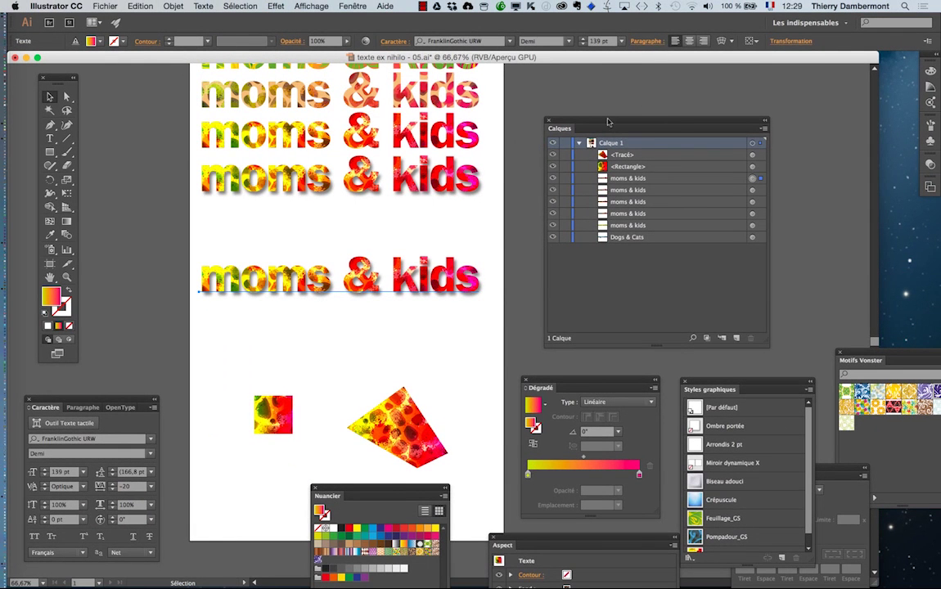
pyautogui.moveTo(608, 122); pyautogui.dragTo(758, 89)
# Step: Draw a rectangle about 128.6 by 39.7 mm below the copied text and place the Aspect panel beside it
pyautogui.scroll(-5, 315, 143)
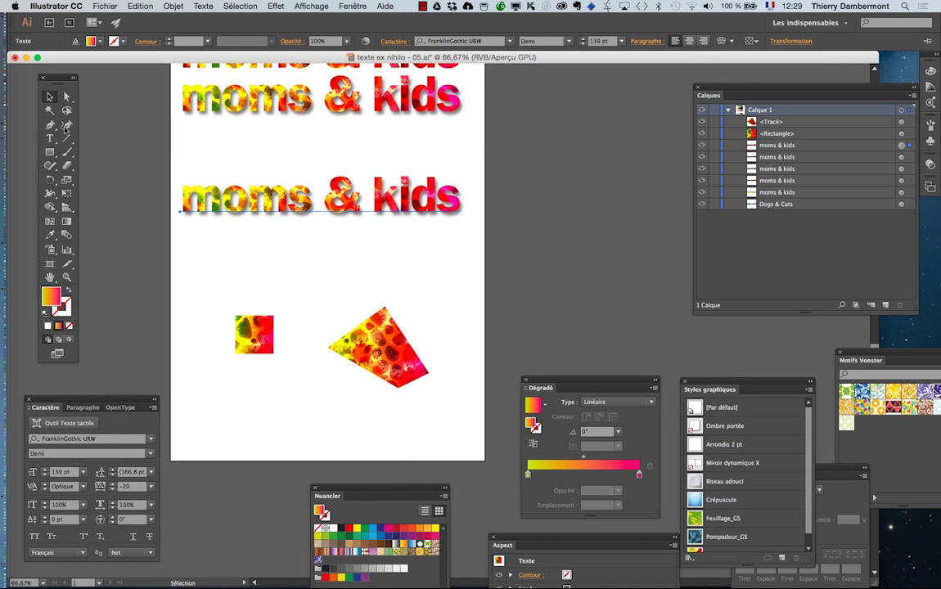
pyautogui.moveTo(343, 287); pyautogui.dragTo(343, 287)
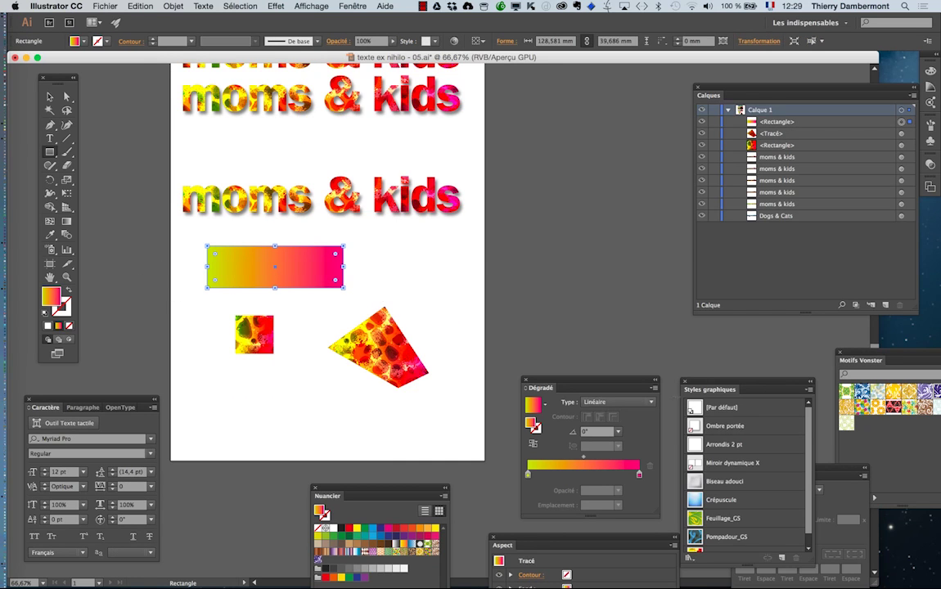
pyautogui.moveTo(560, 538); pyautogui.dragTo(470, 218)
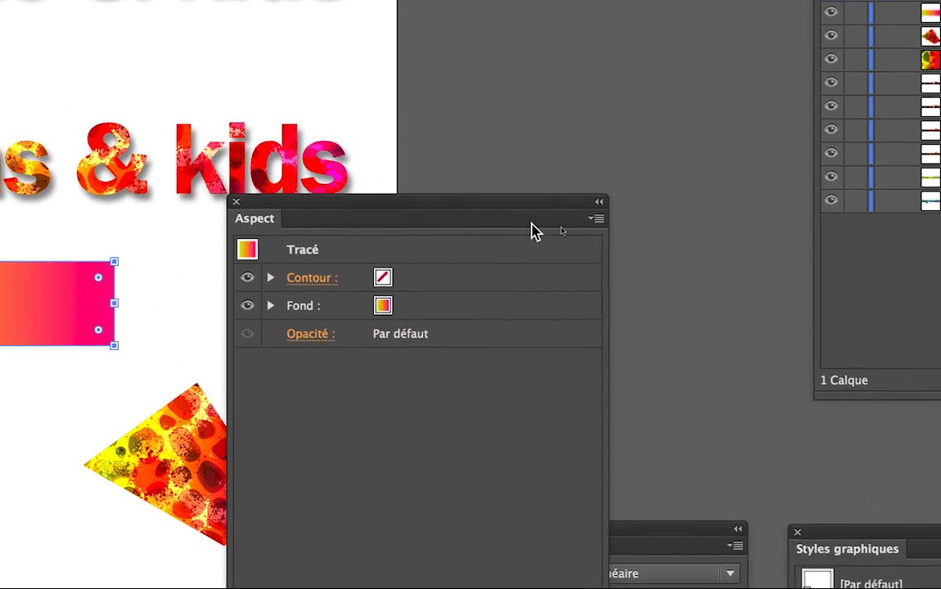
pyautogui.click(647, 204)
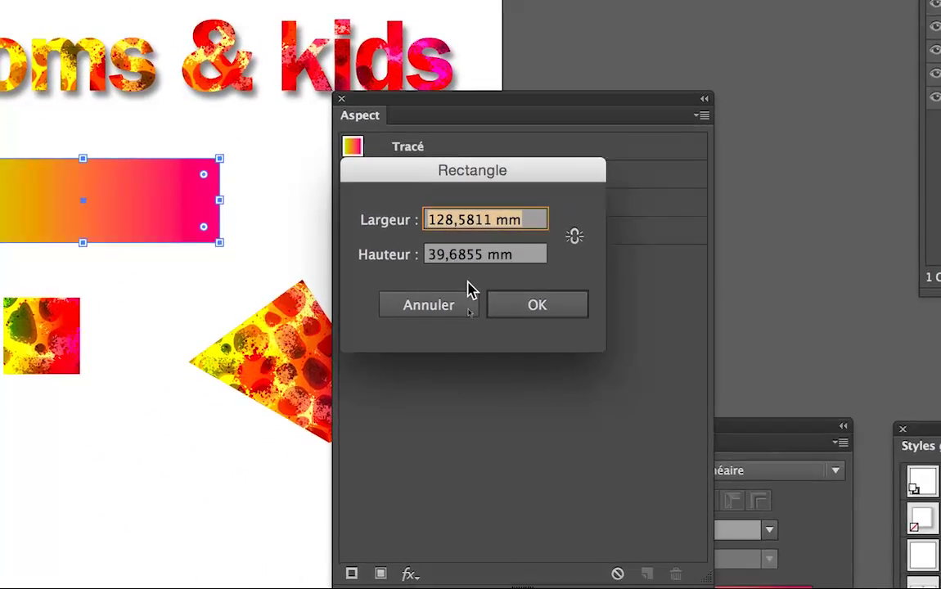
pyautogui.click(351, 416)
pyautogui.click(468, 296)
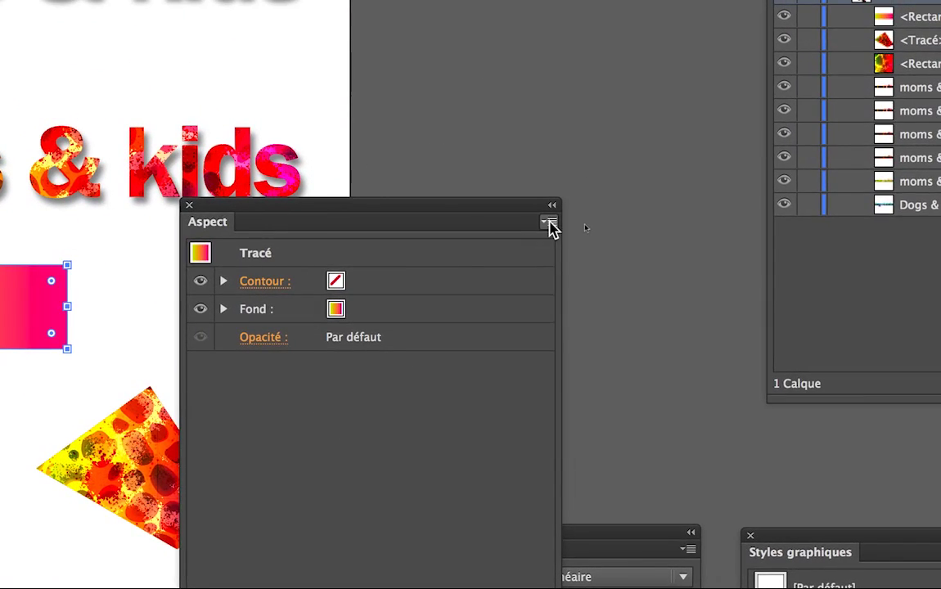
# Step: Clear the new rectangle's appearance and give it a solid magenta fill
pyautogui.click(547, 222)
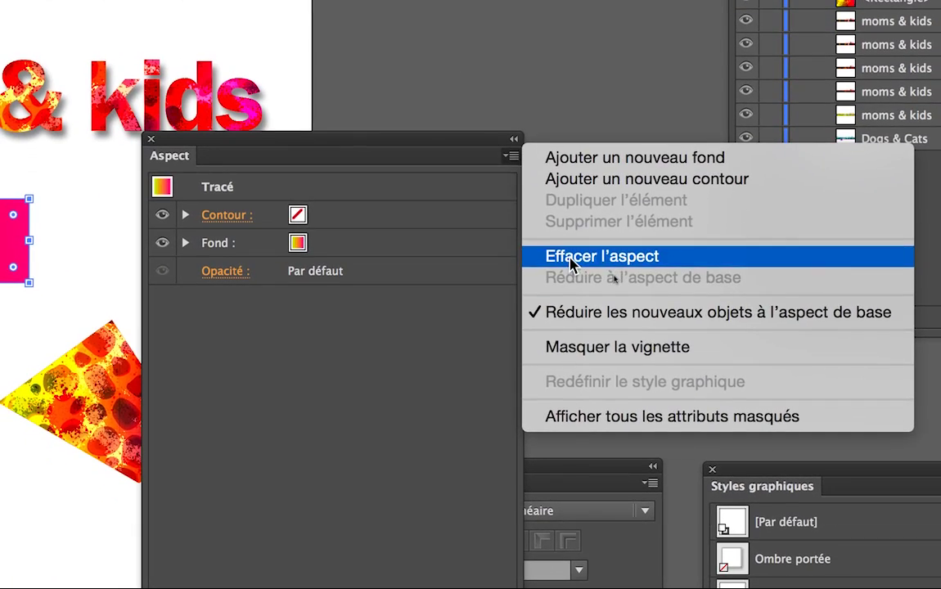
pyautogui.click(607, 324)
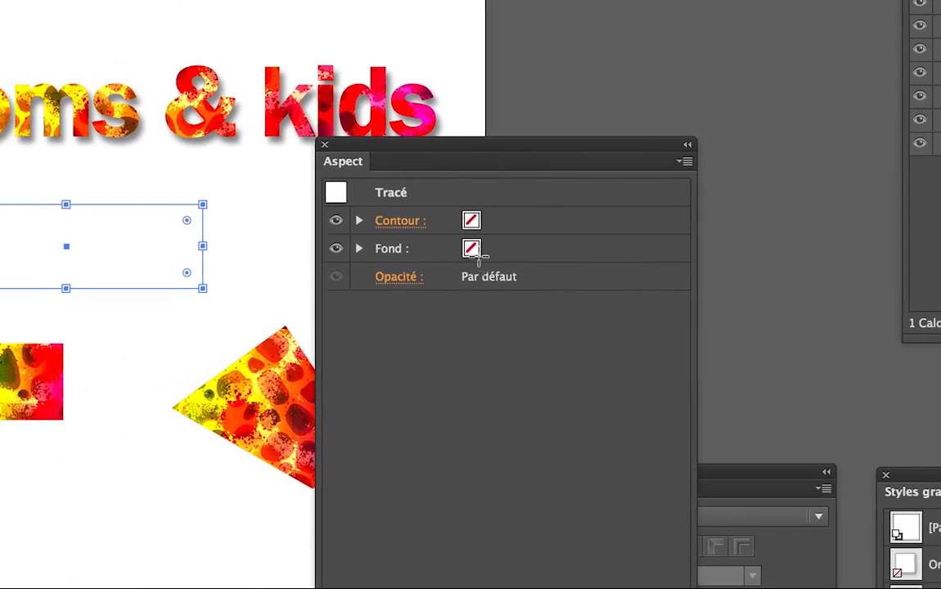
pyautogui.click(317, 243)
pyautogui.click(482, 254)
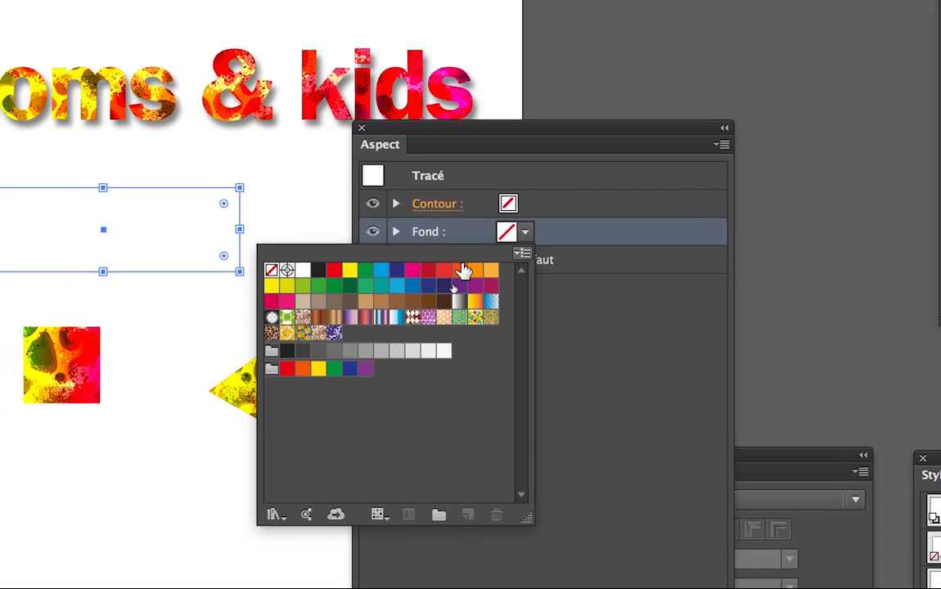
pyautogui.click(441, 270)
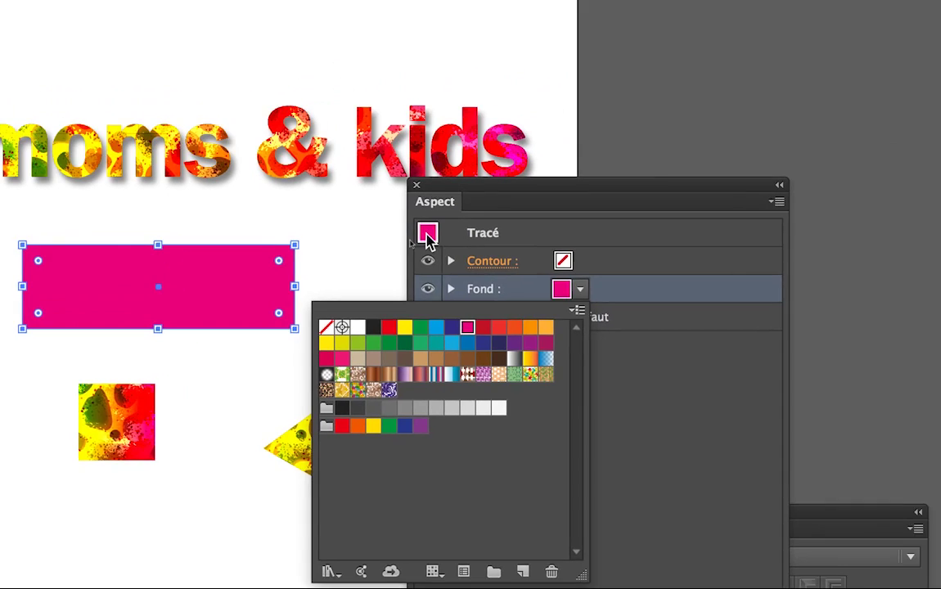
pyautogui.click(517, 155)
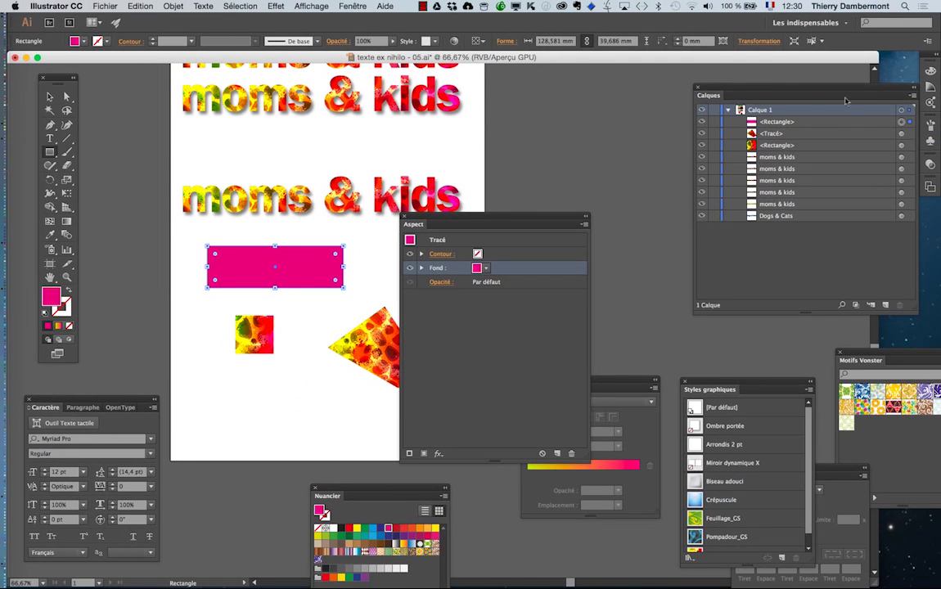
# Step: Move the Aspect panel below the shapes and the Calques panel nearer the artboard, and delete the magenta rectangle
pyautogui.moveTo(434, 225); pyautogui.dragTo(235, 438)
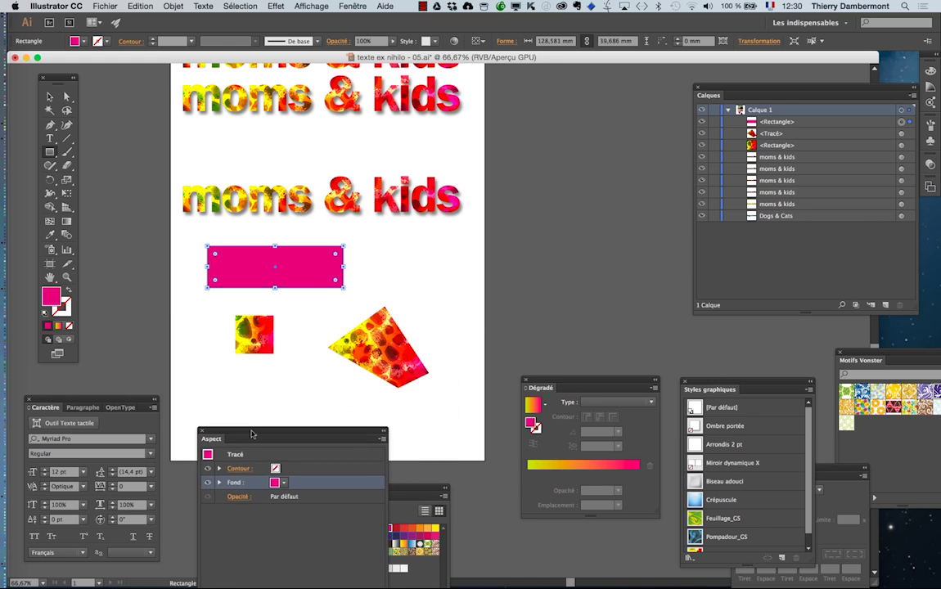
pyautogui.moveTo(693, 85); pyautogui.dragTo(606, 88)
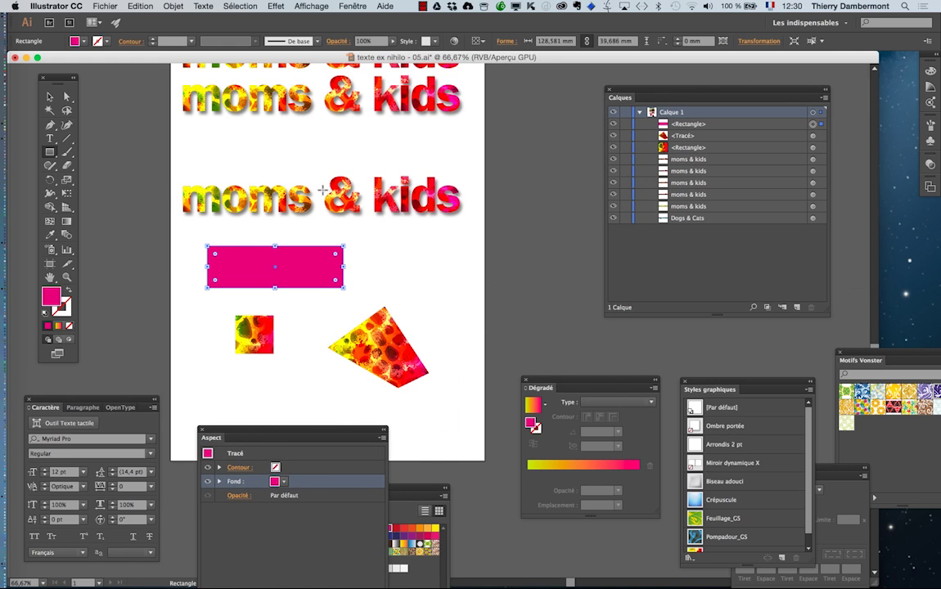
pyautogui.click(50, 96)
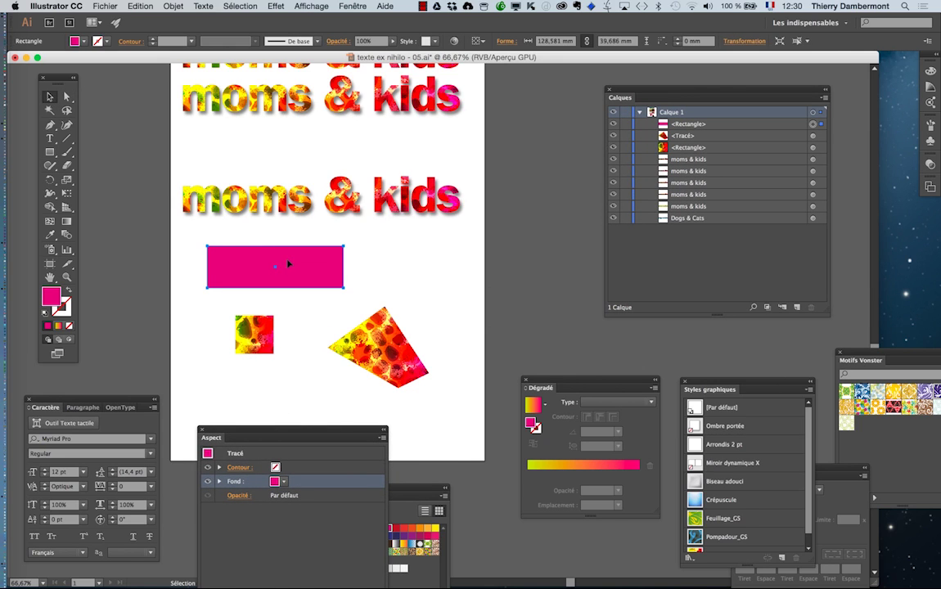
pyautogui.press('Delete')
# Step: Warp the lowest "moms & kids" text with a horizontal Arc envelope distortion at -14% inflexion, with the preview enabled
pyautogui.click(309, 211)
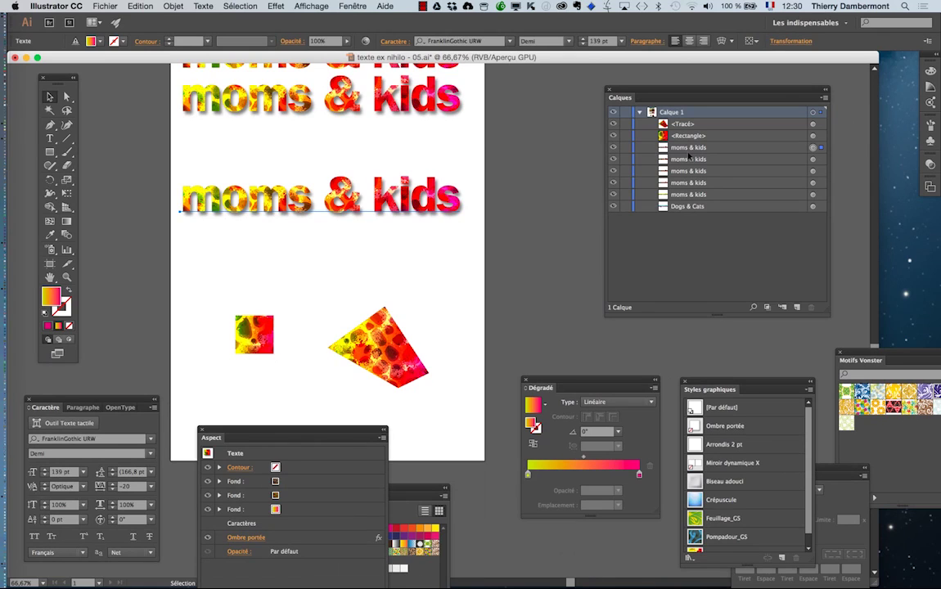
pyautogui.click(175, 6)
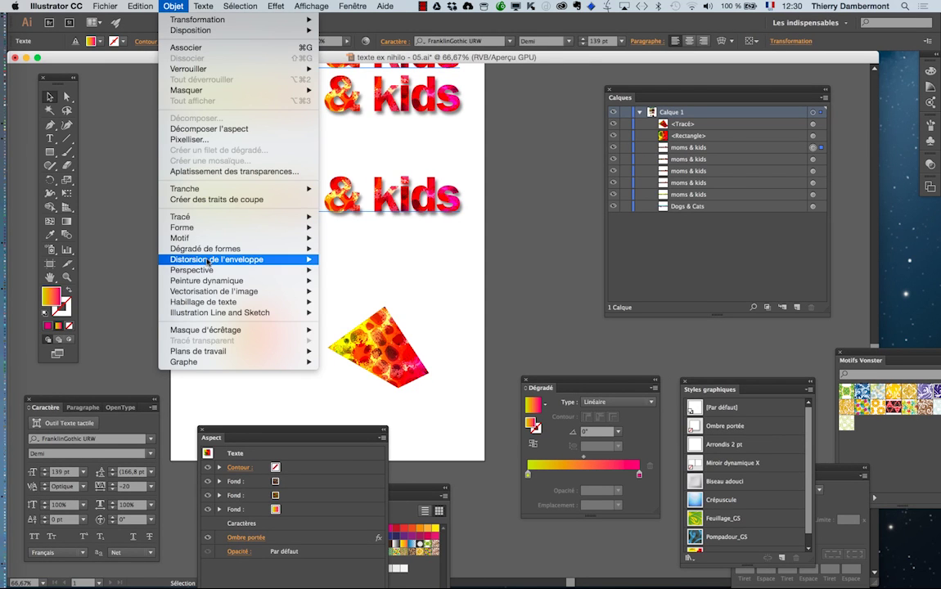
pyautogui.moveTo(209, 261)
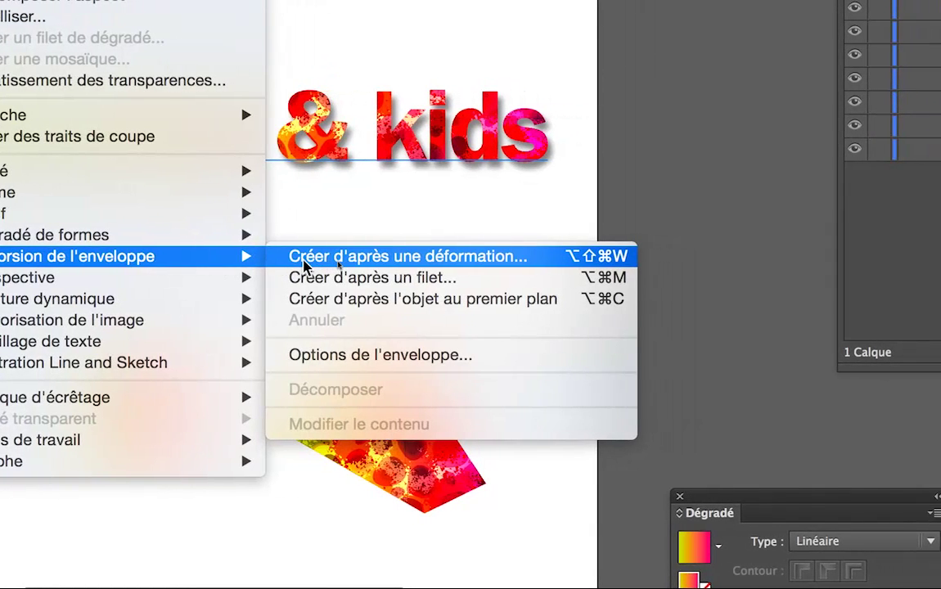
pyautogui.click(305, 266)
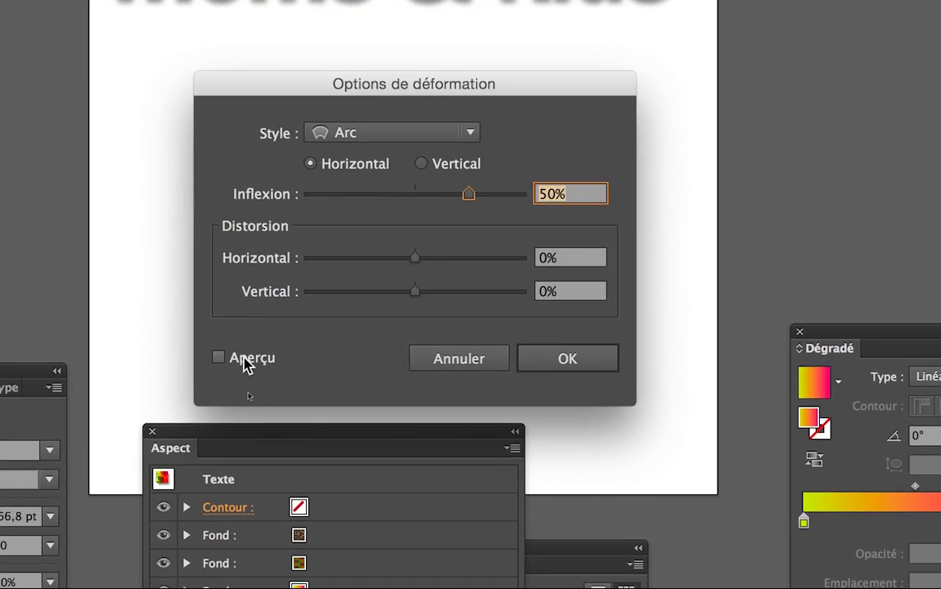
pyautogui.click(245, 369)
pyautogui.press('space')
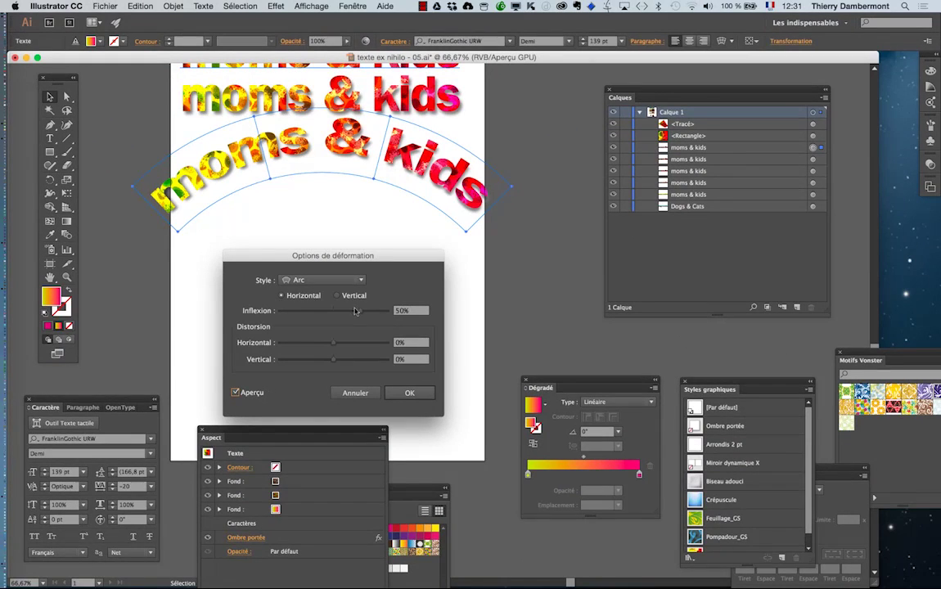
pyautogui.moveTo(355, 311); pyautogui.dragTo(343, 314)
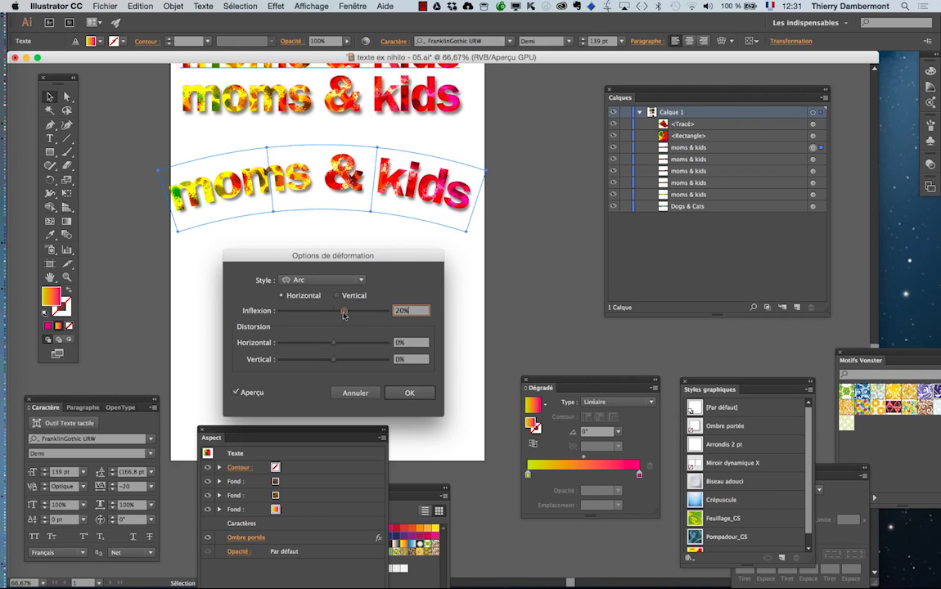
pyautogui.moveTo(344, 314); pyautogui.dragTo(326, 317)
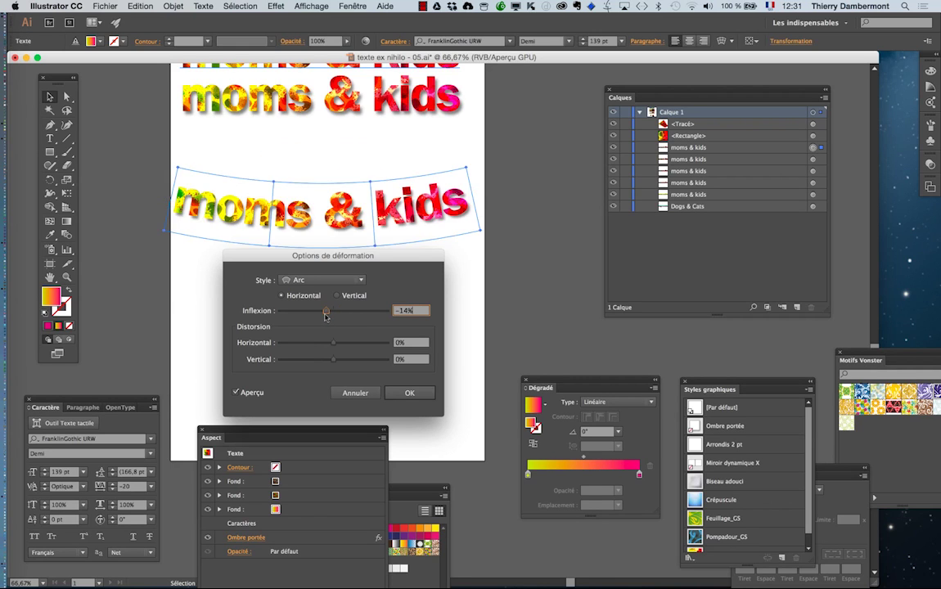
pyautogui.moveTo(319, 256); pyautogui.dragTo(597, 180)
pyautogui.press('Return')
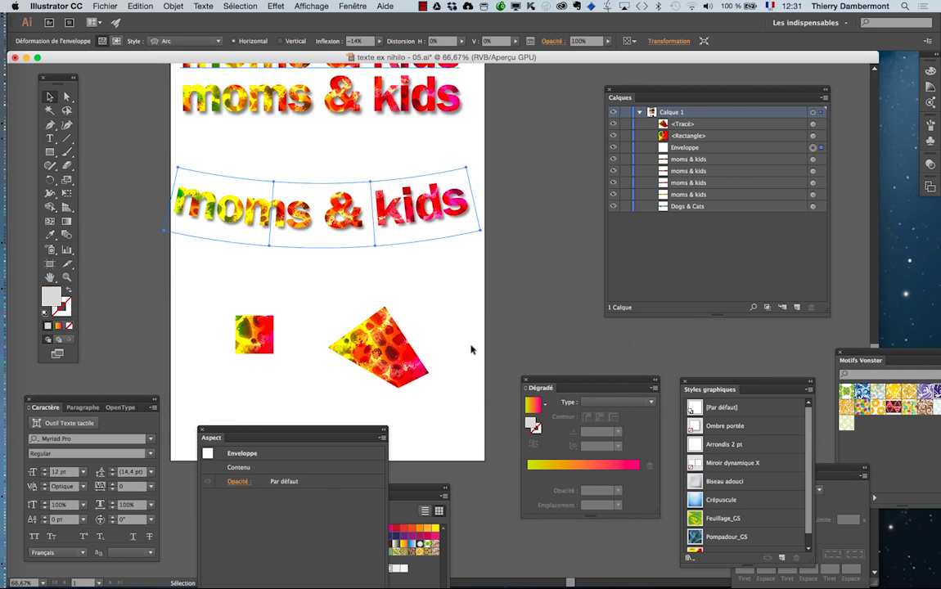
# Step: Activate the Type tool and reposition the Calques panel in the free area beside the artboard
pyautogui.click(50, 140)
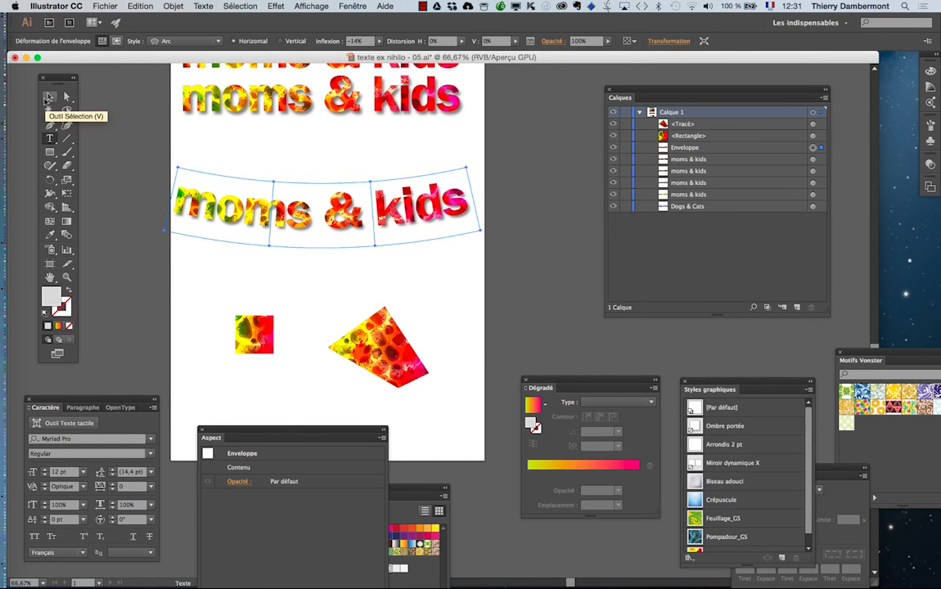
pyautogui.moveTo(679, 93); pyautogui.dragTo(619, 95)
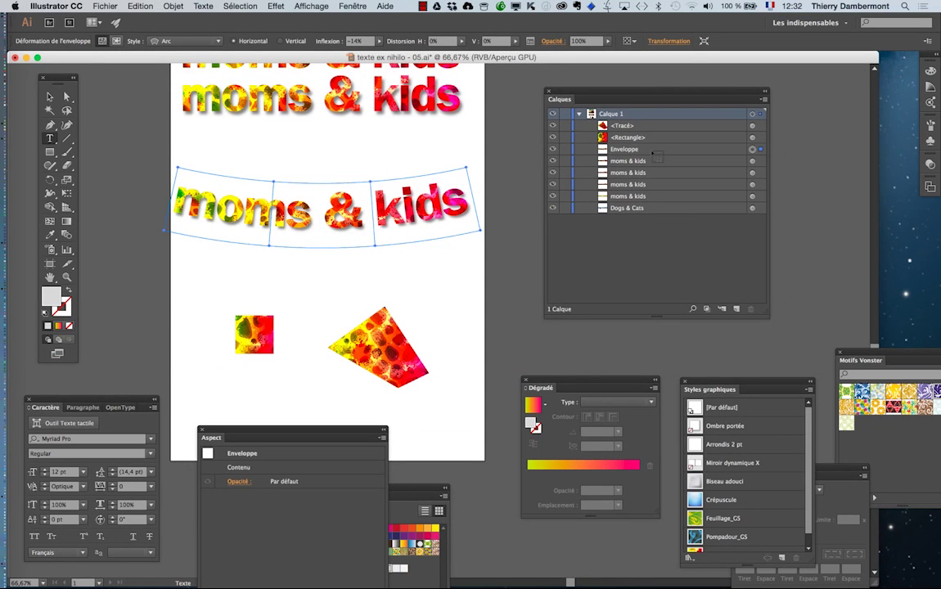
pyautogui.moveTo(557, 92); pyautogui.dragTo(692, 94)
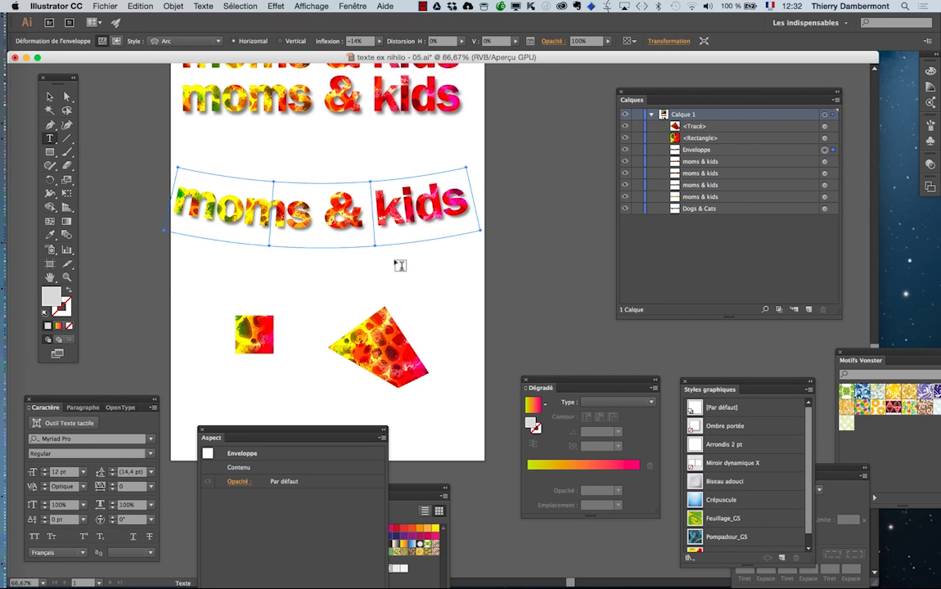